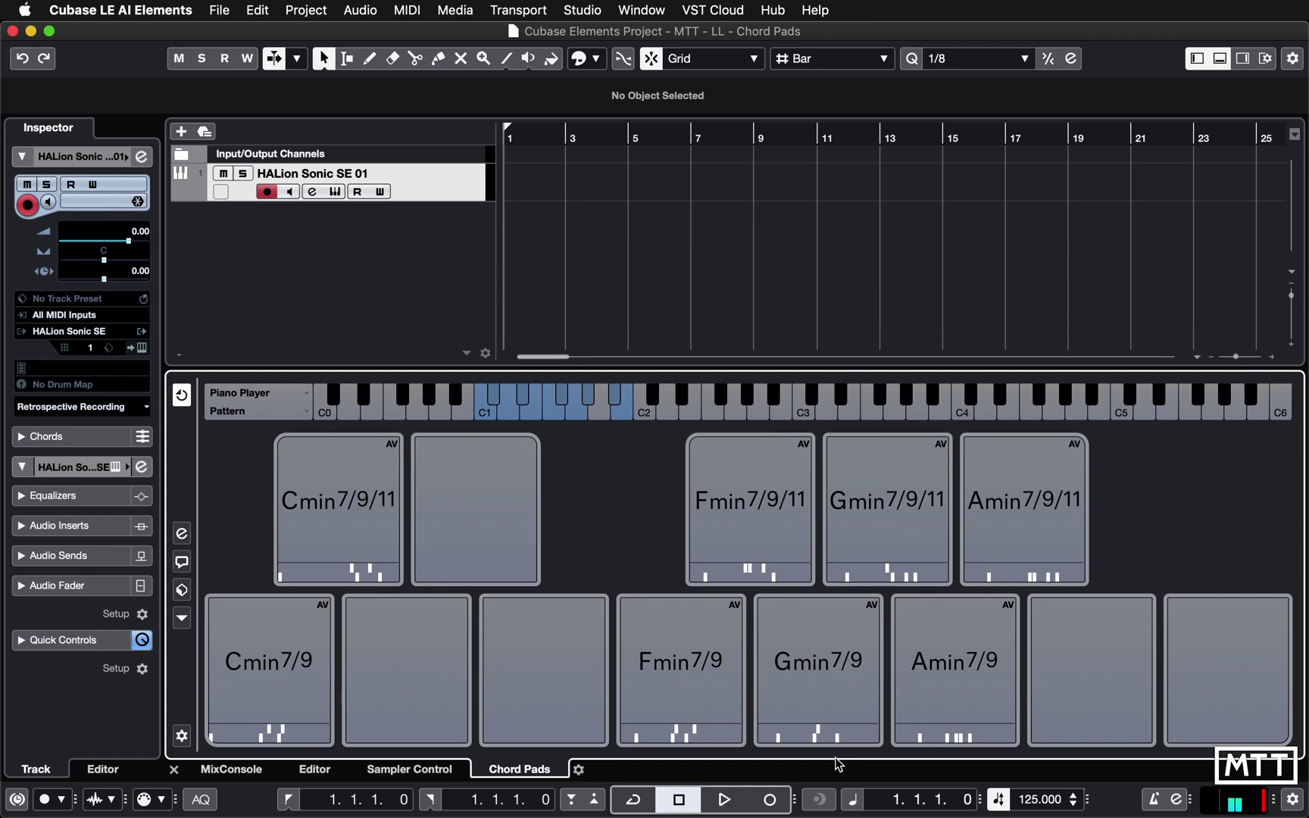
- Show the On-Screen Keyboard and play pads Cmin7/9, Cmin7/9/11, Fmin7/9, Fmin7/9/11, Gmin7/9, Amin7/9
key(alt+k)
key(q)
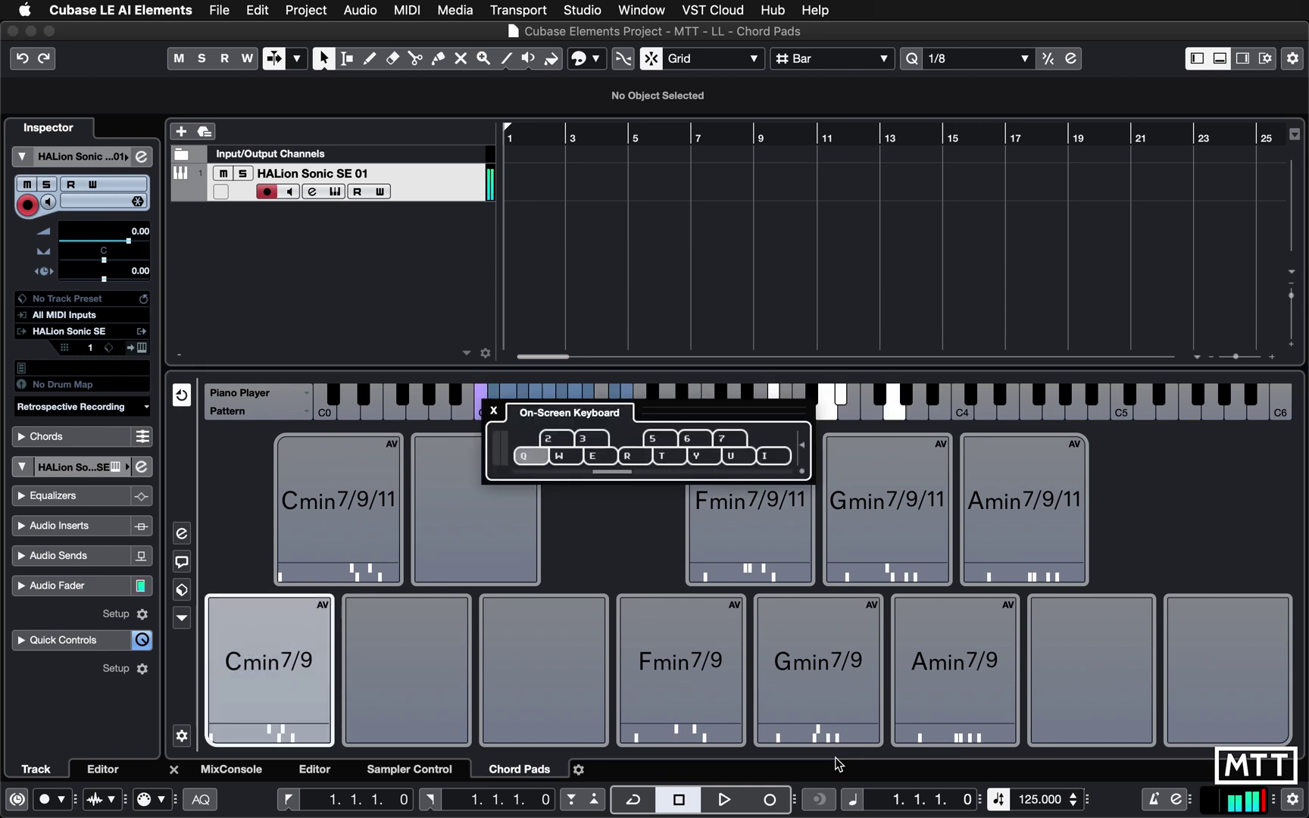
key(2)
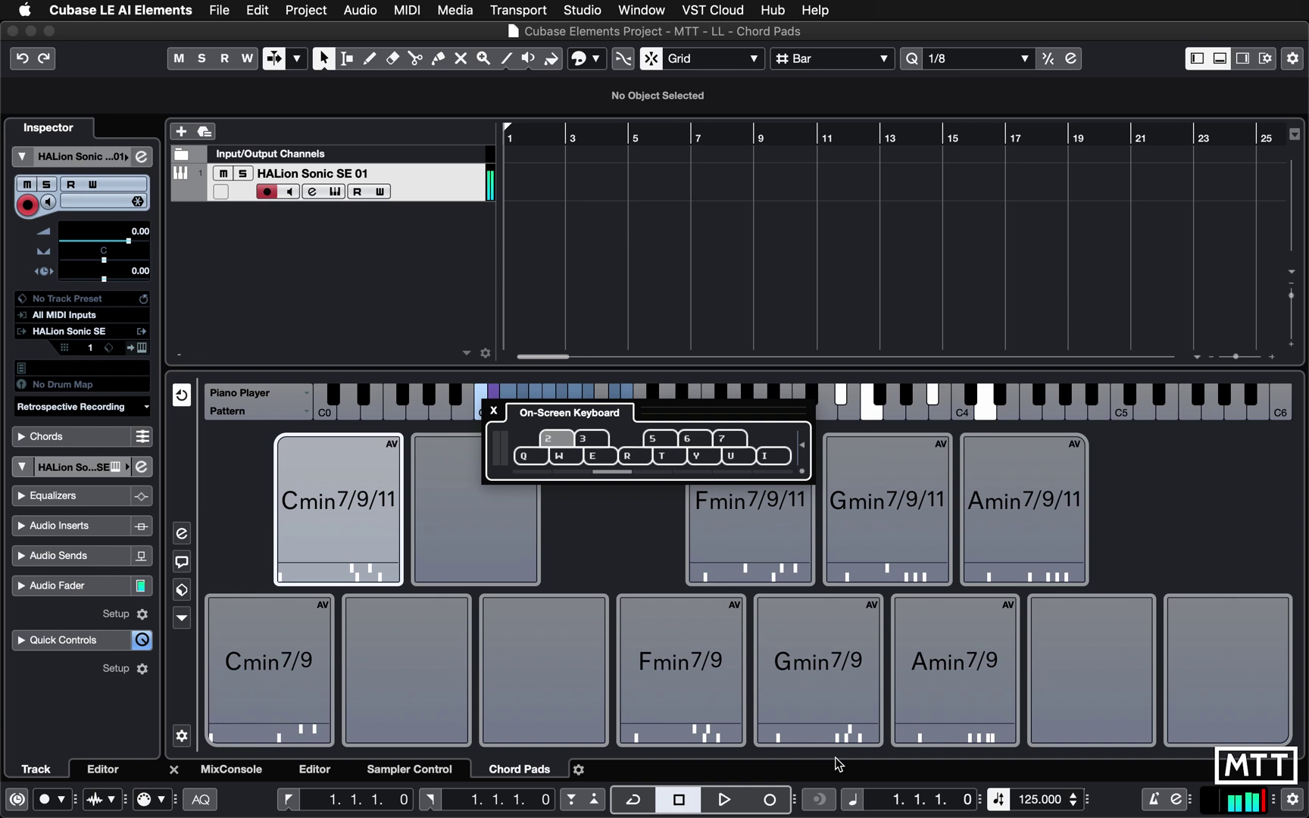
key(r)
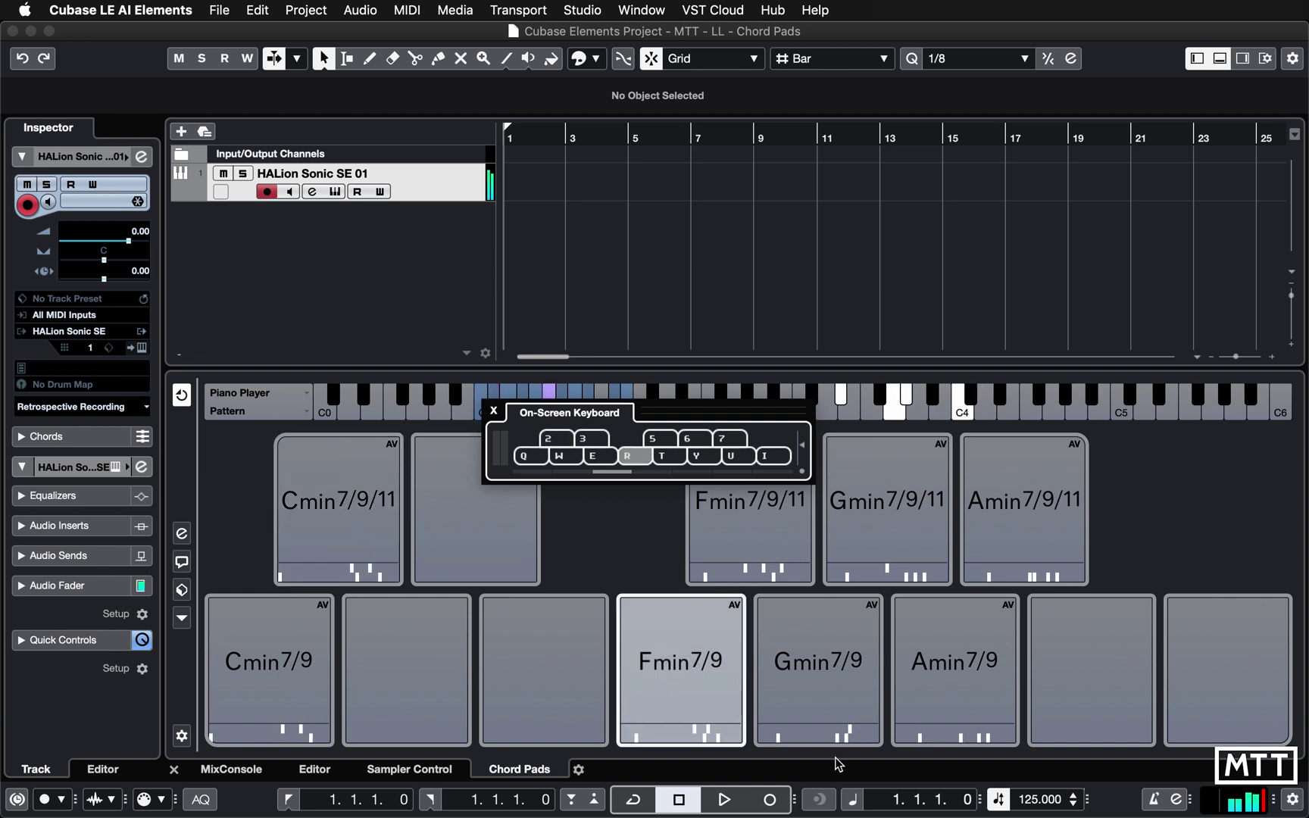
key(5)
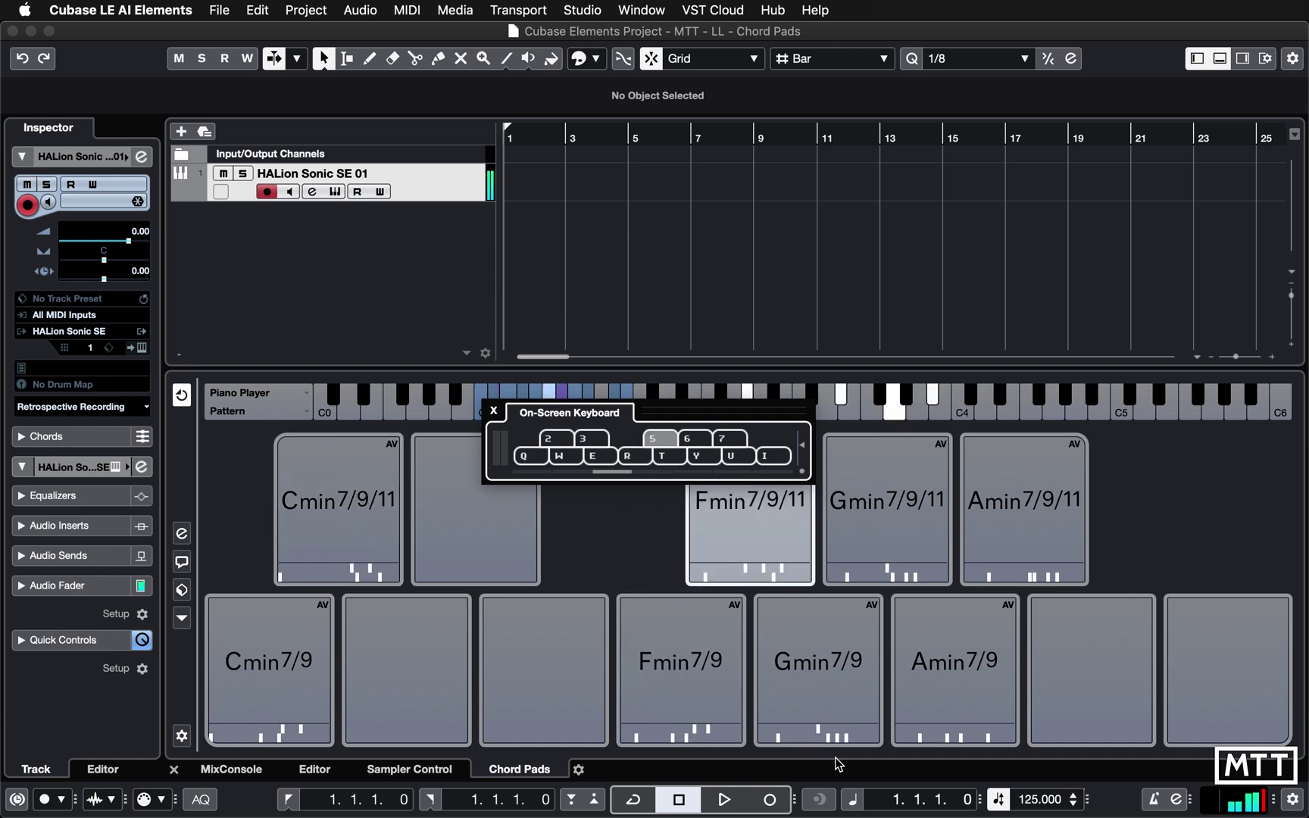
key(t)
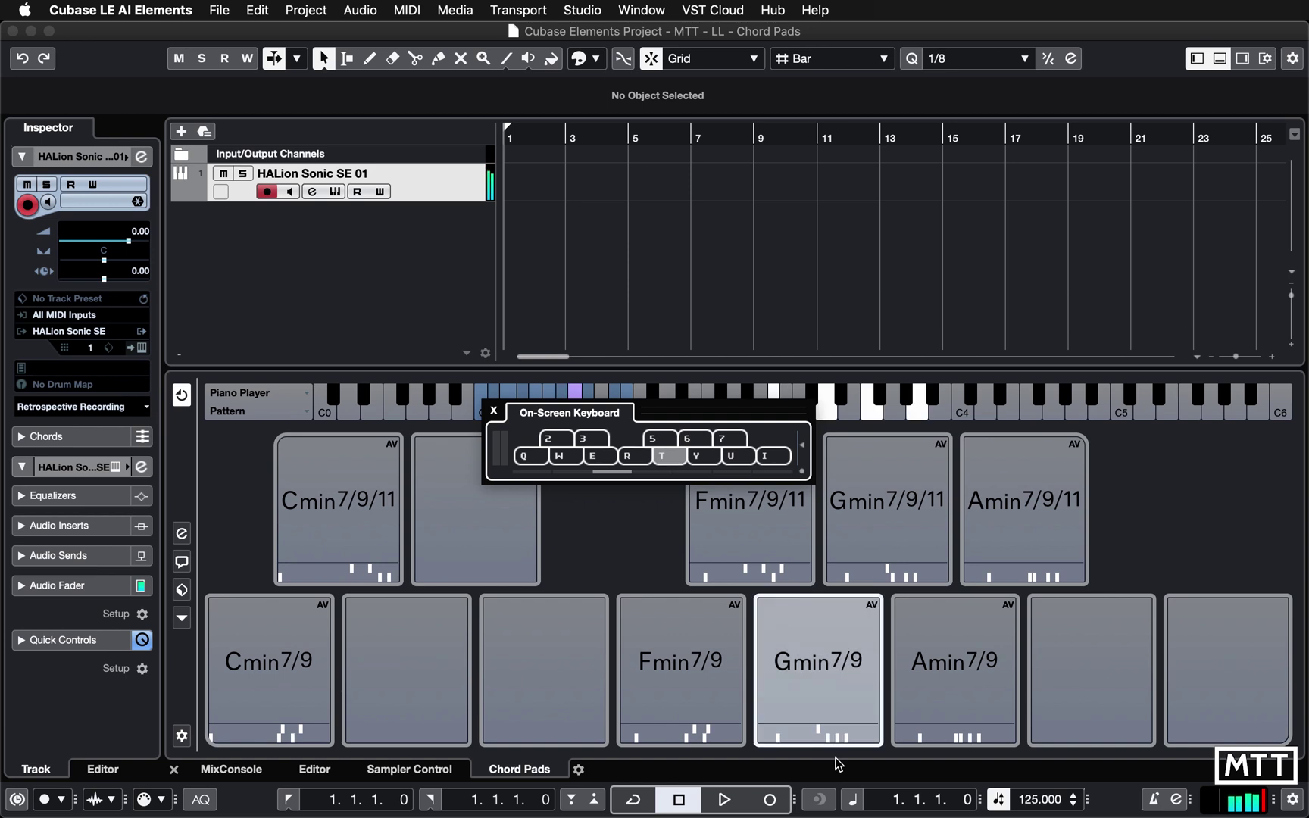
key(y)
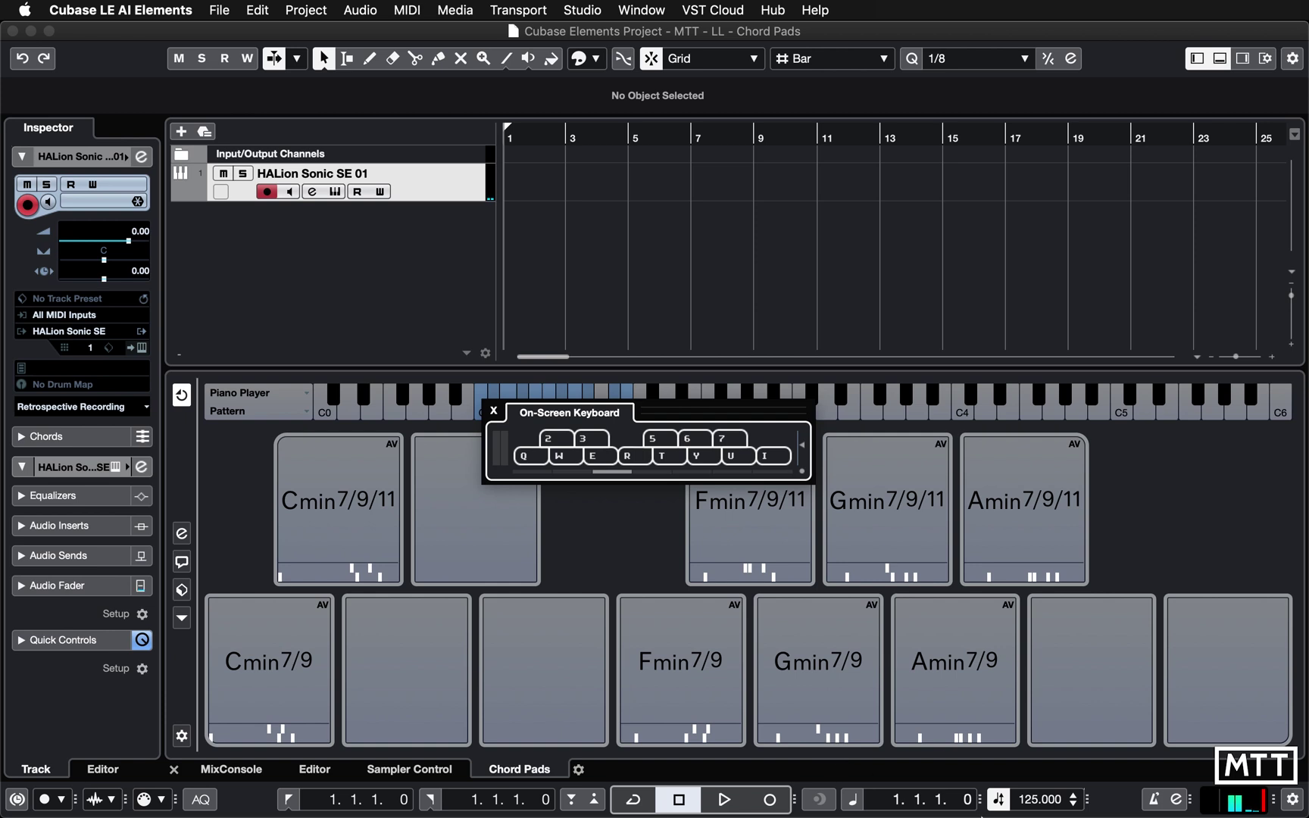
- Change the Amin7/9 pad to a plain Ab major chord with root G#, maj, no seventh
mouse_move(934, 667)
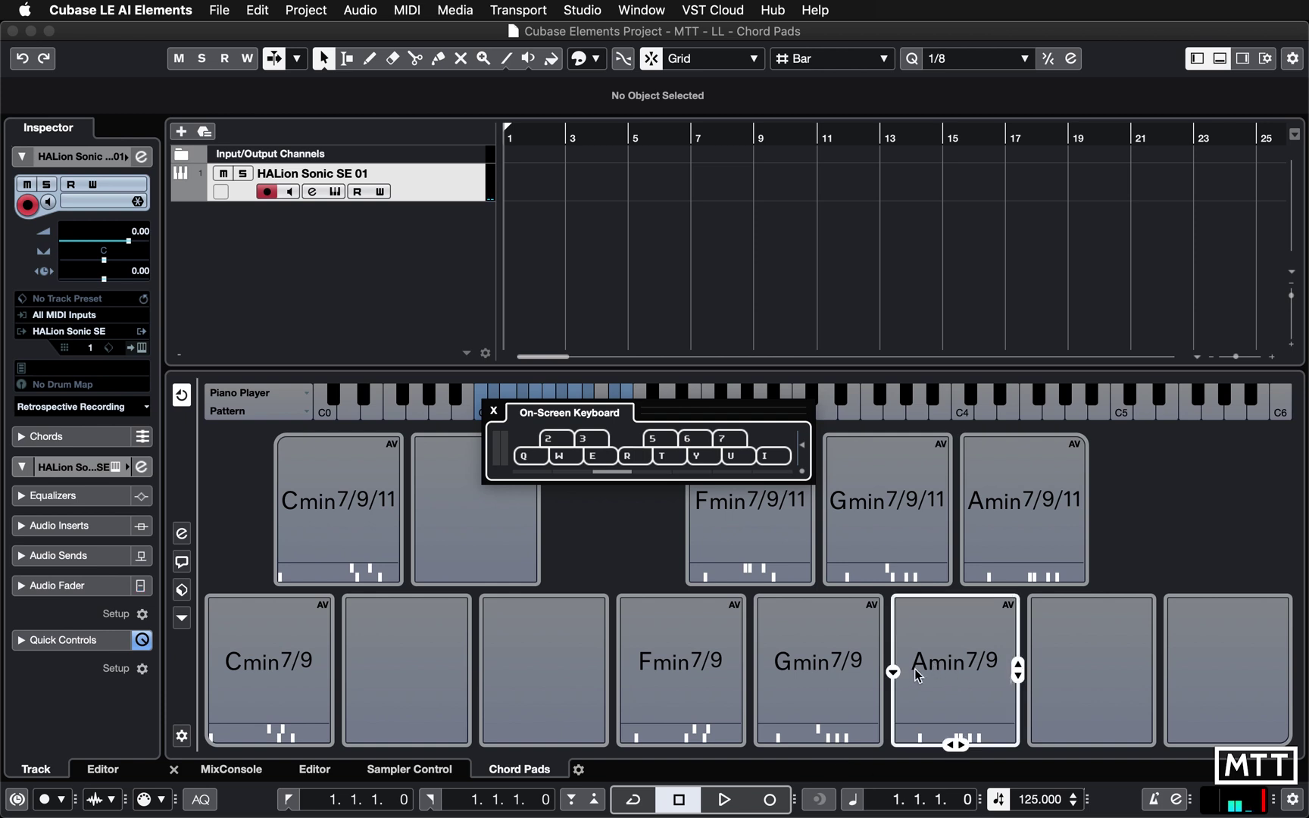
click(894, 673)
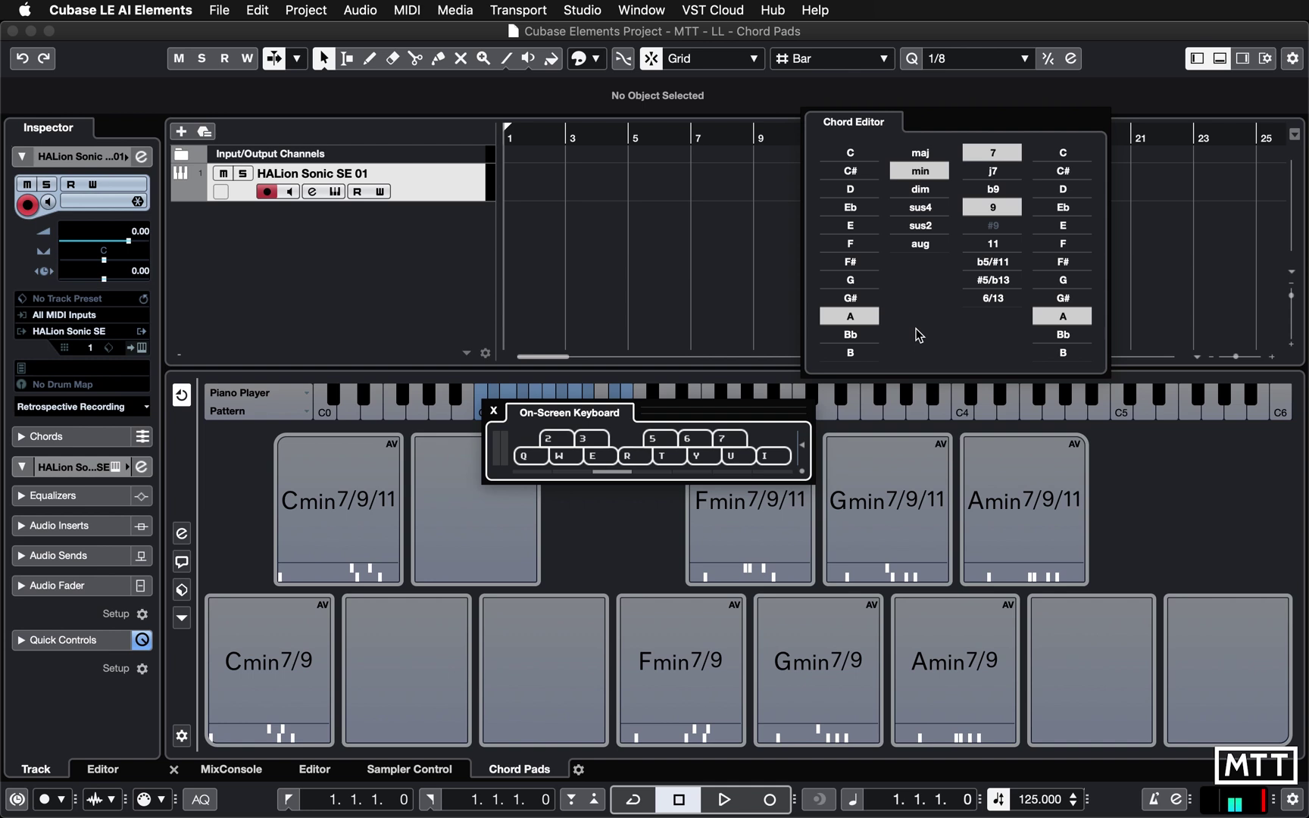
click(858, 301)
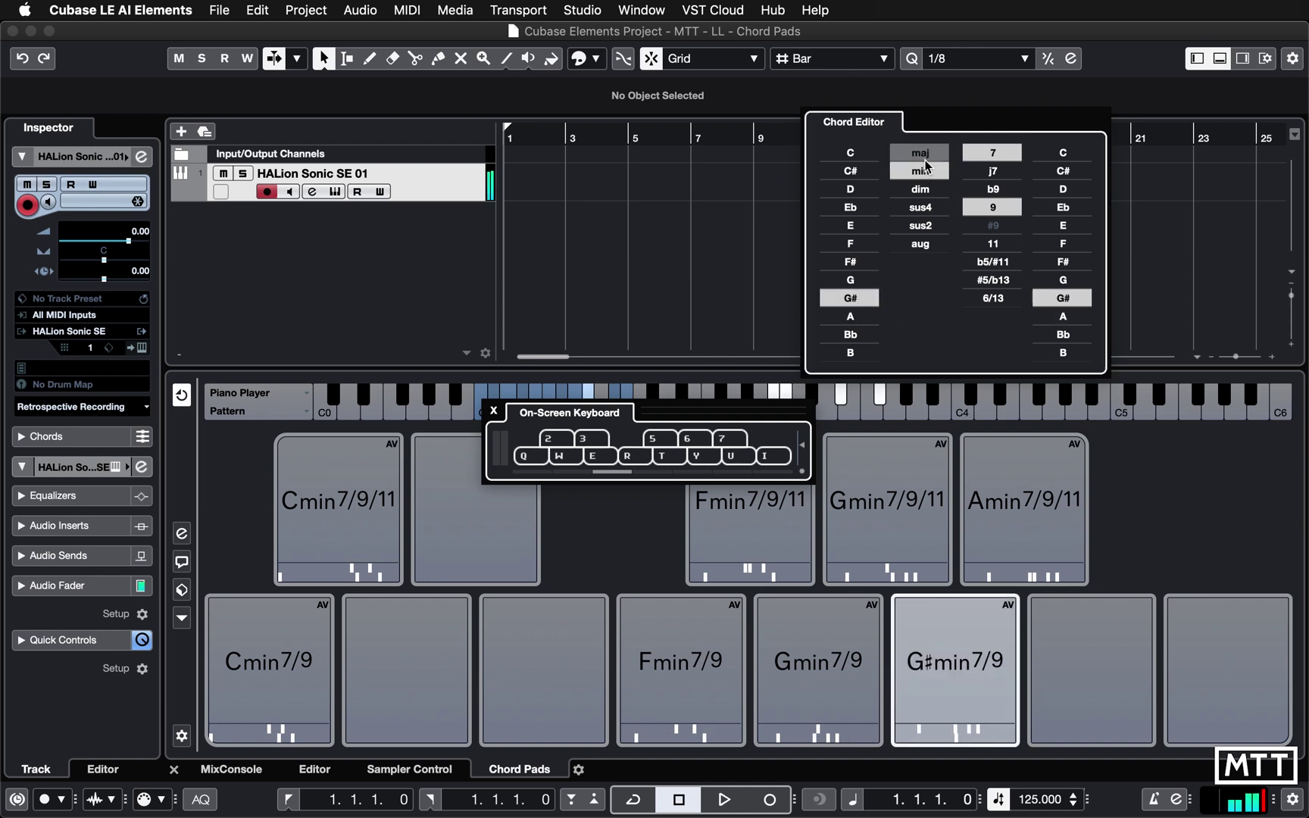
click(920, 154)
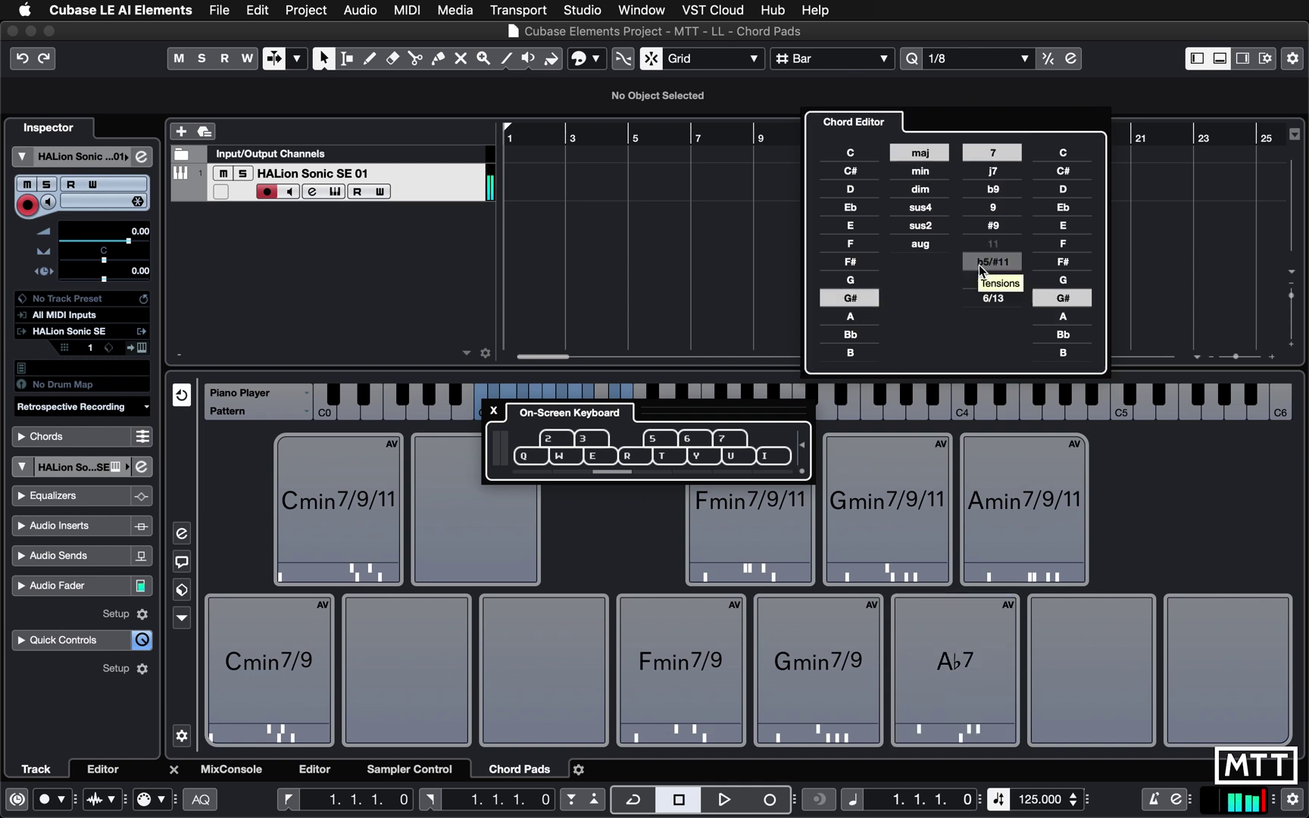
click(993, 153)
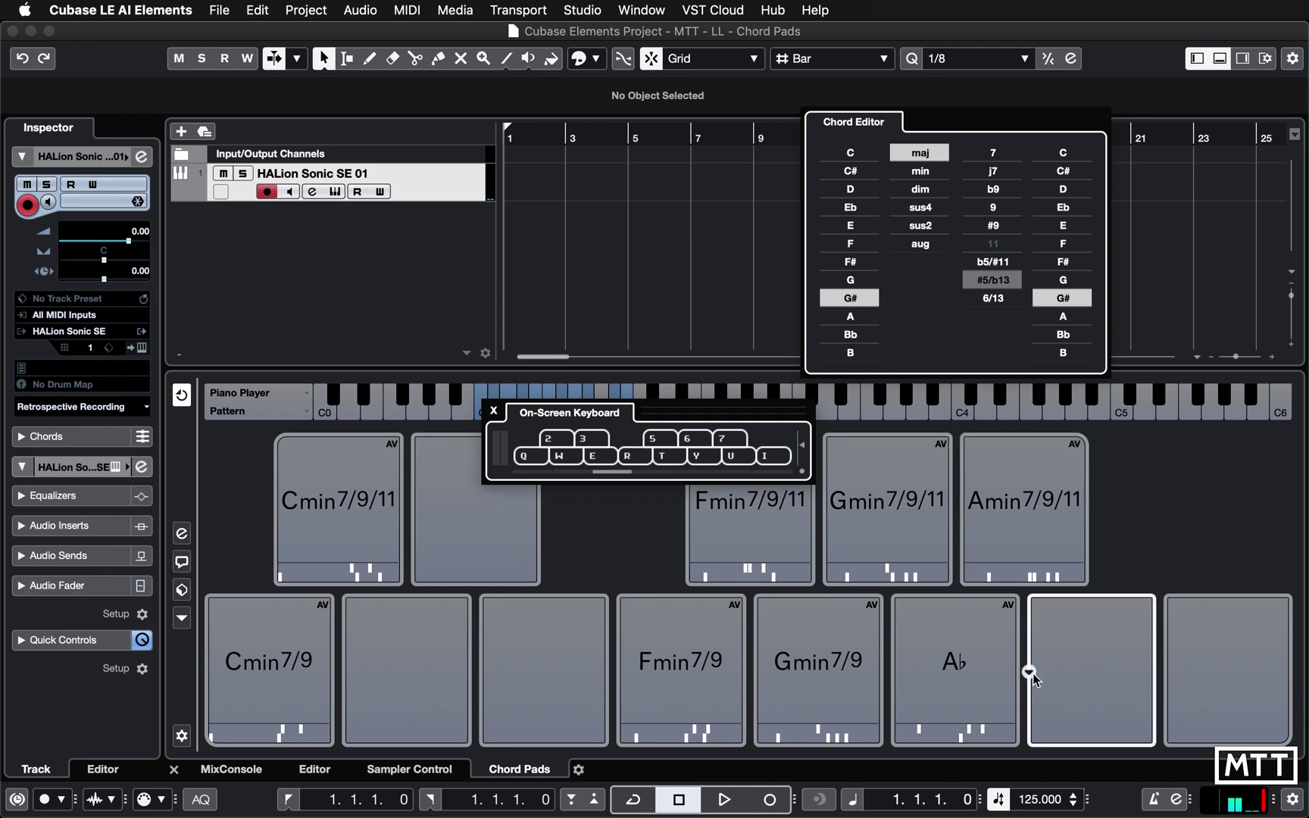
- Assign a Bb chord to the empty pad, audition it, and close the Chord Editor
click(1030, 673)
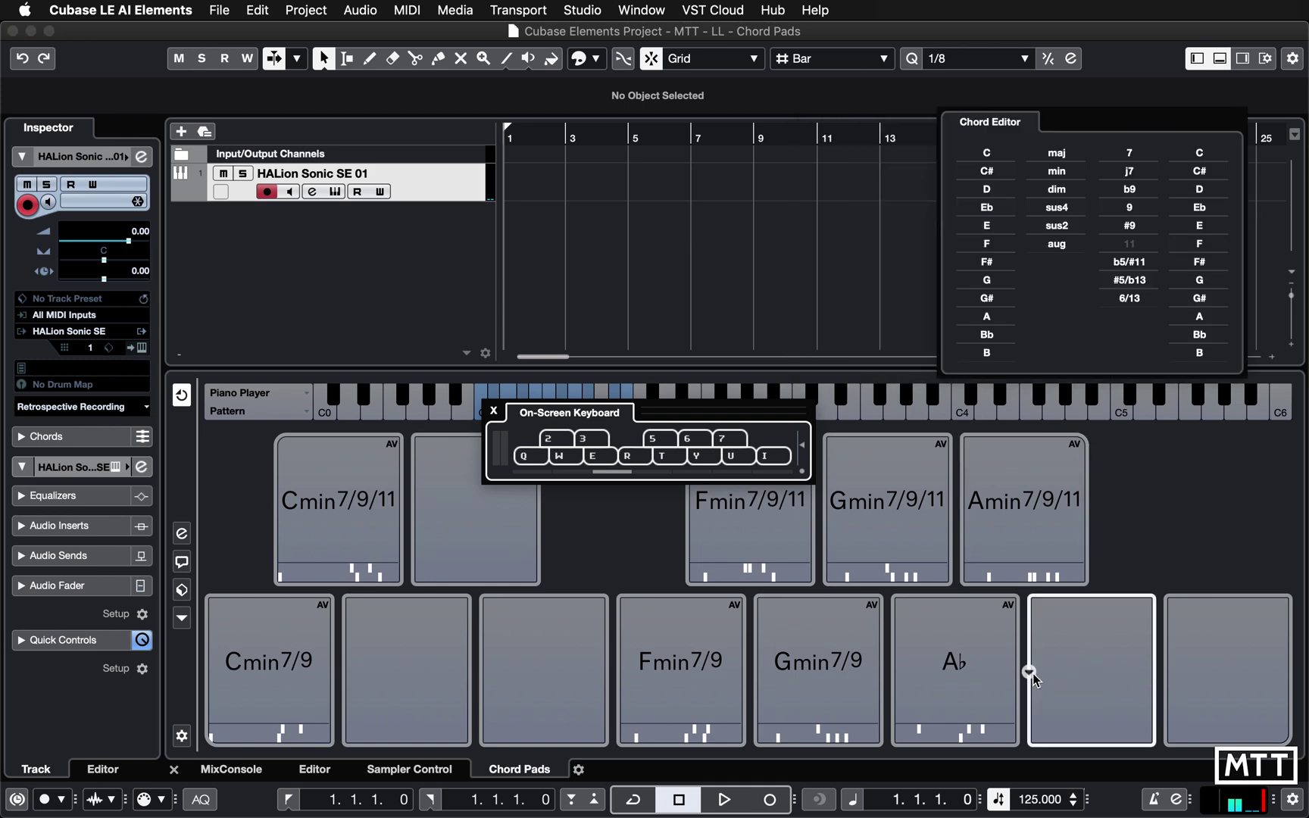
click(1000, 338)
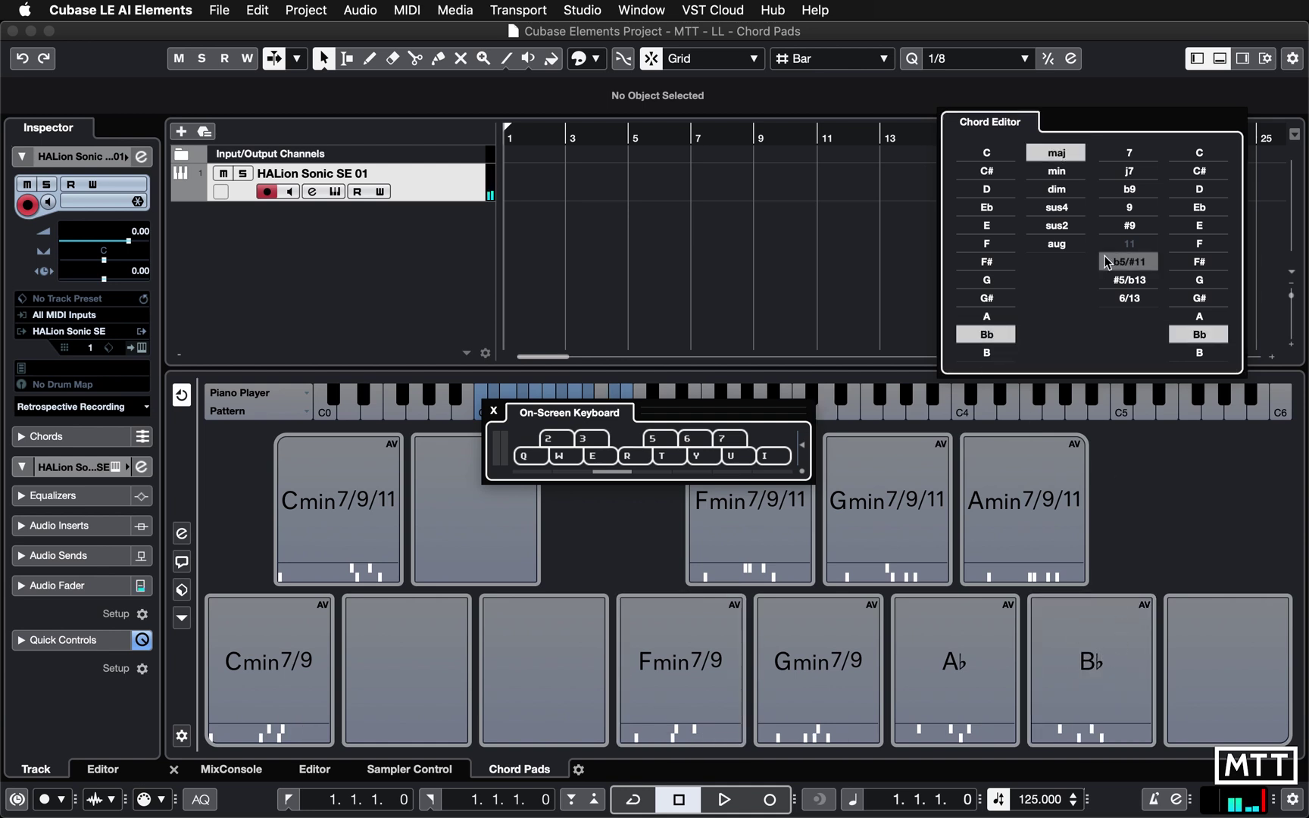
click(1129, 298)
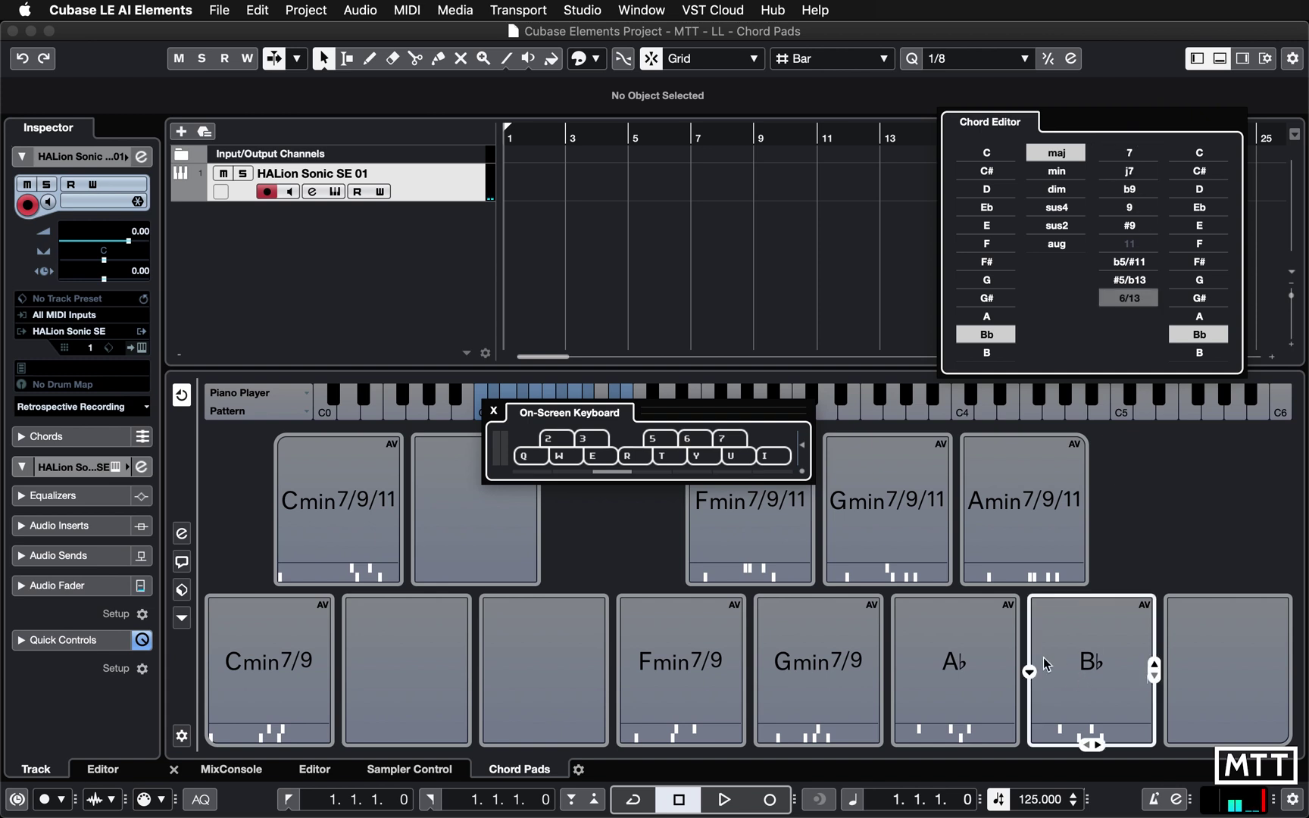
click(1030, 672)
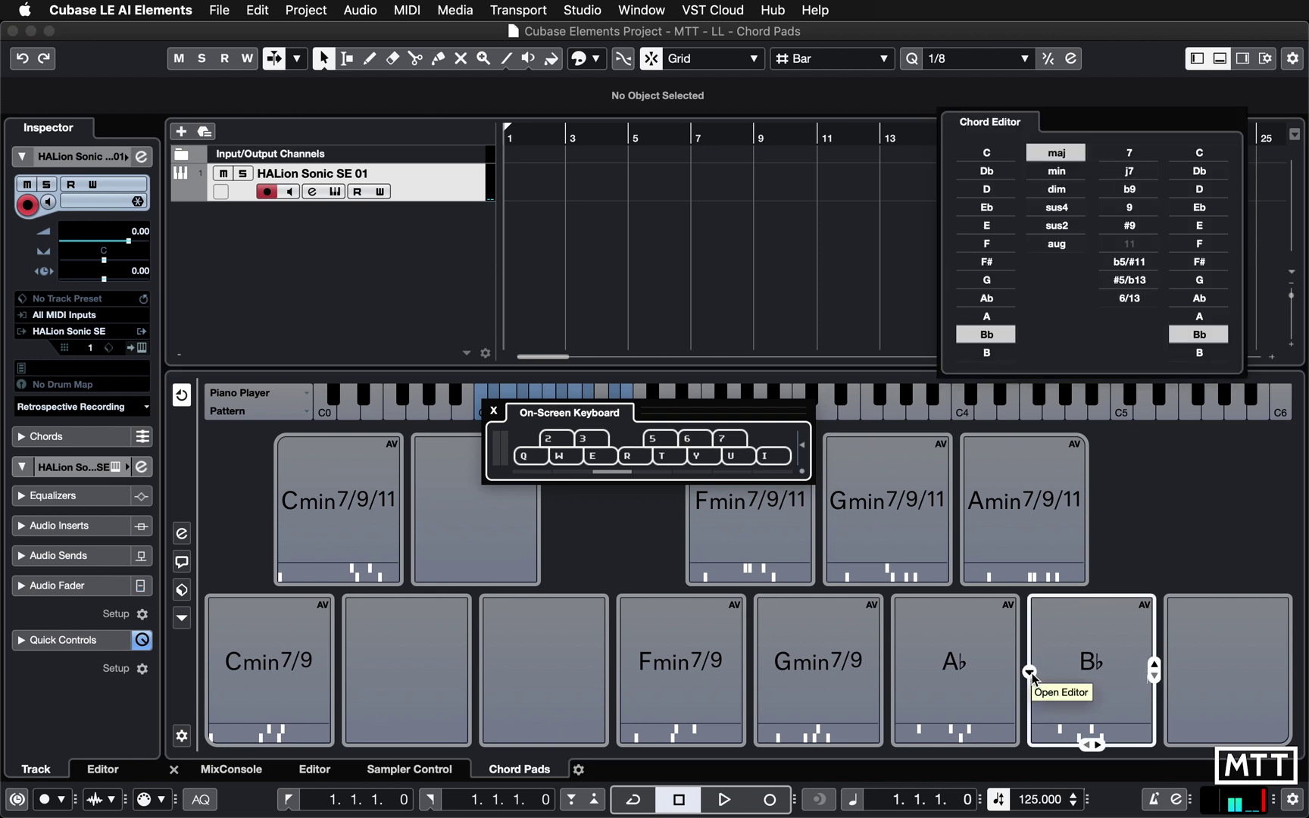
click(1140, 559)
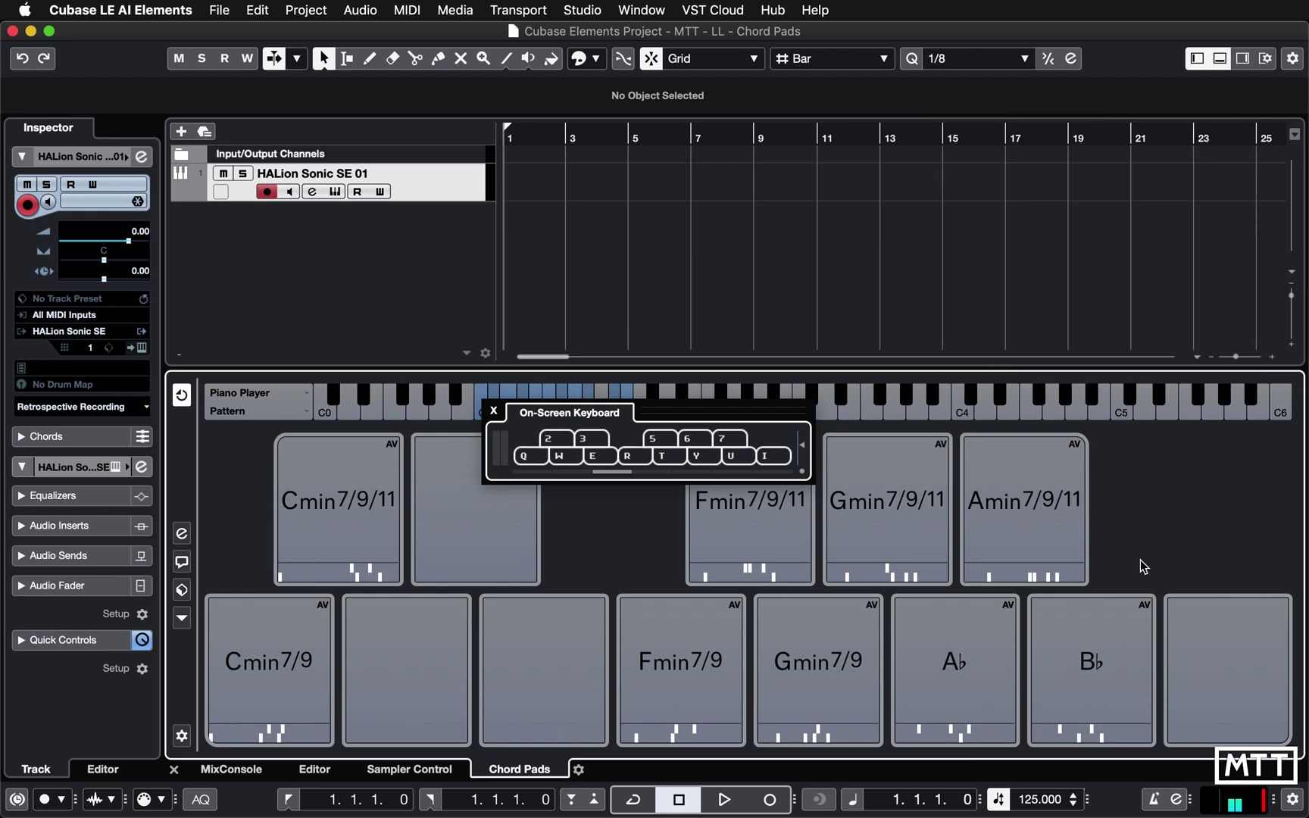
key(q)
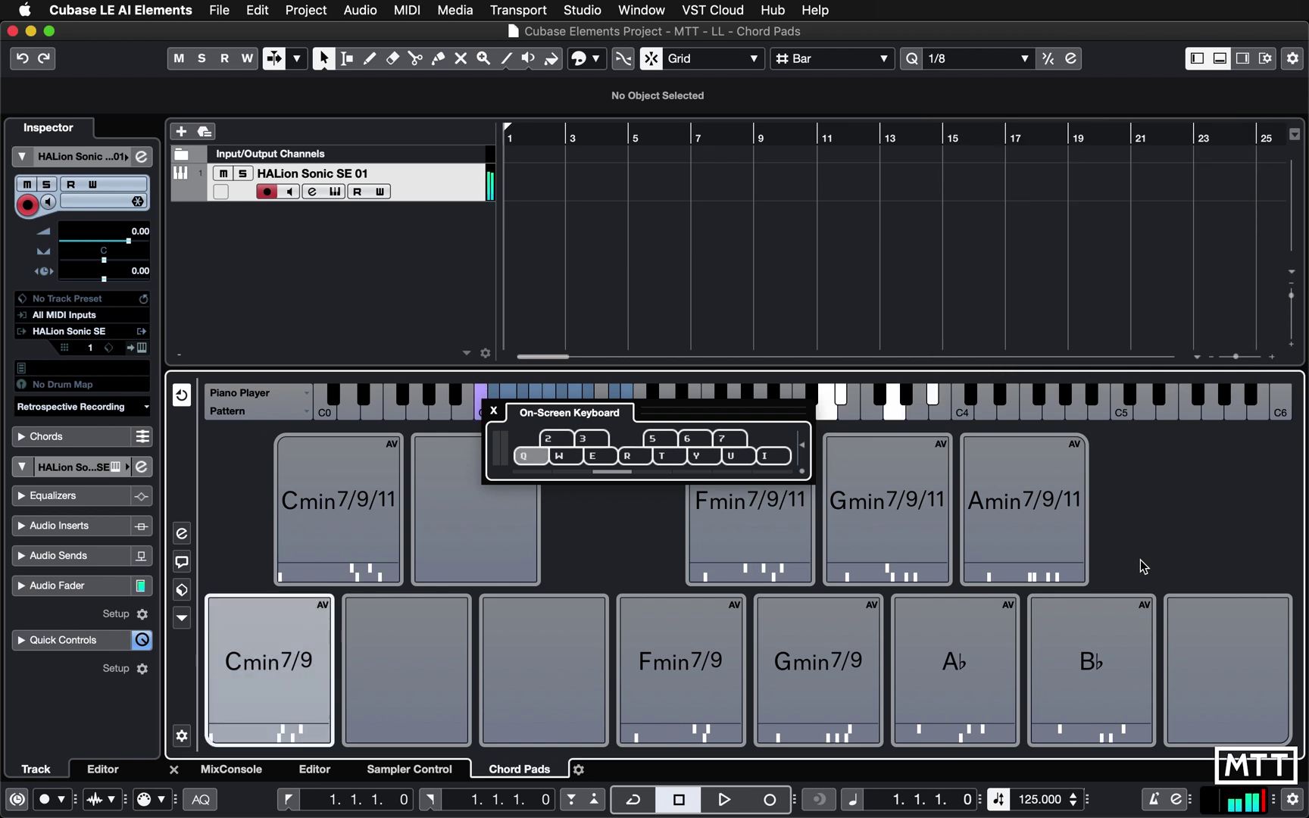
key(2)
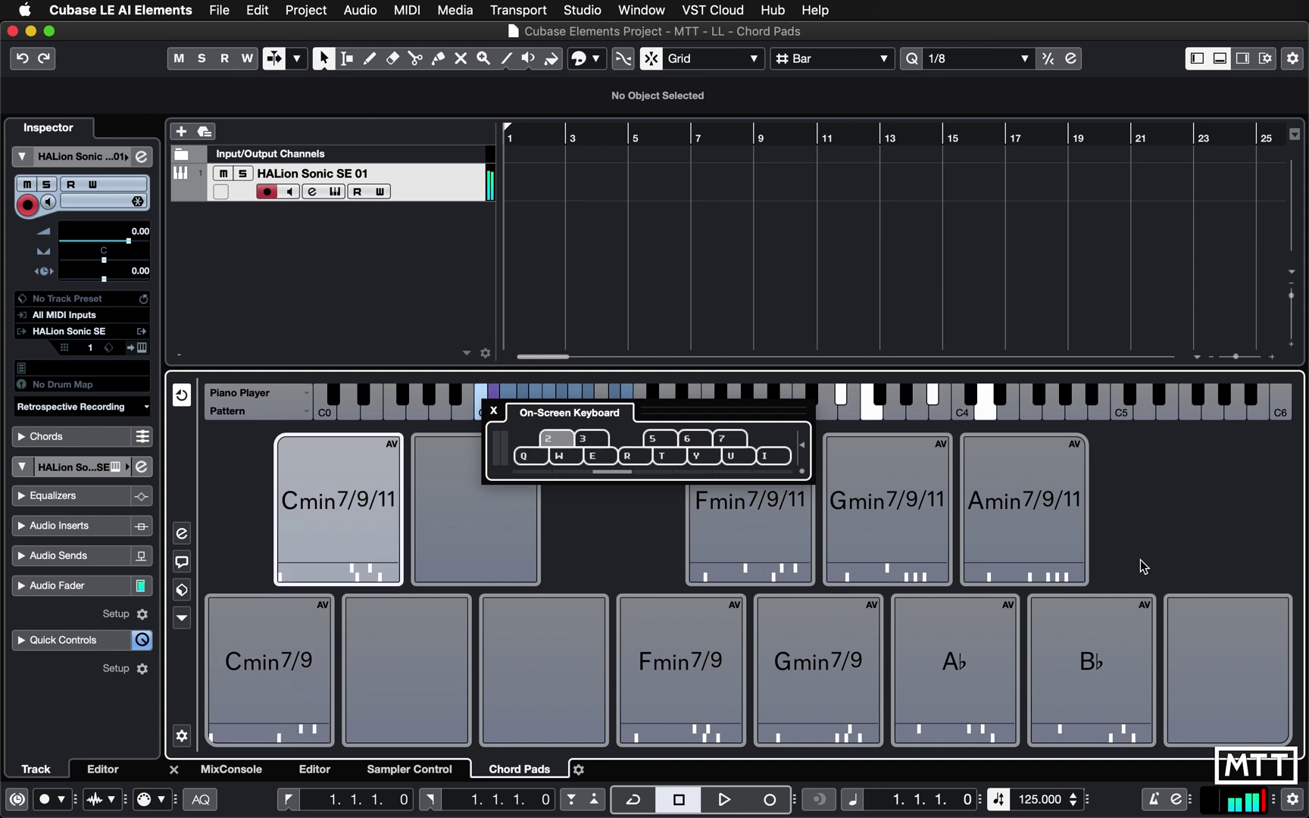
key(r)
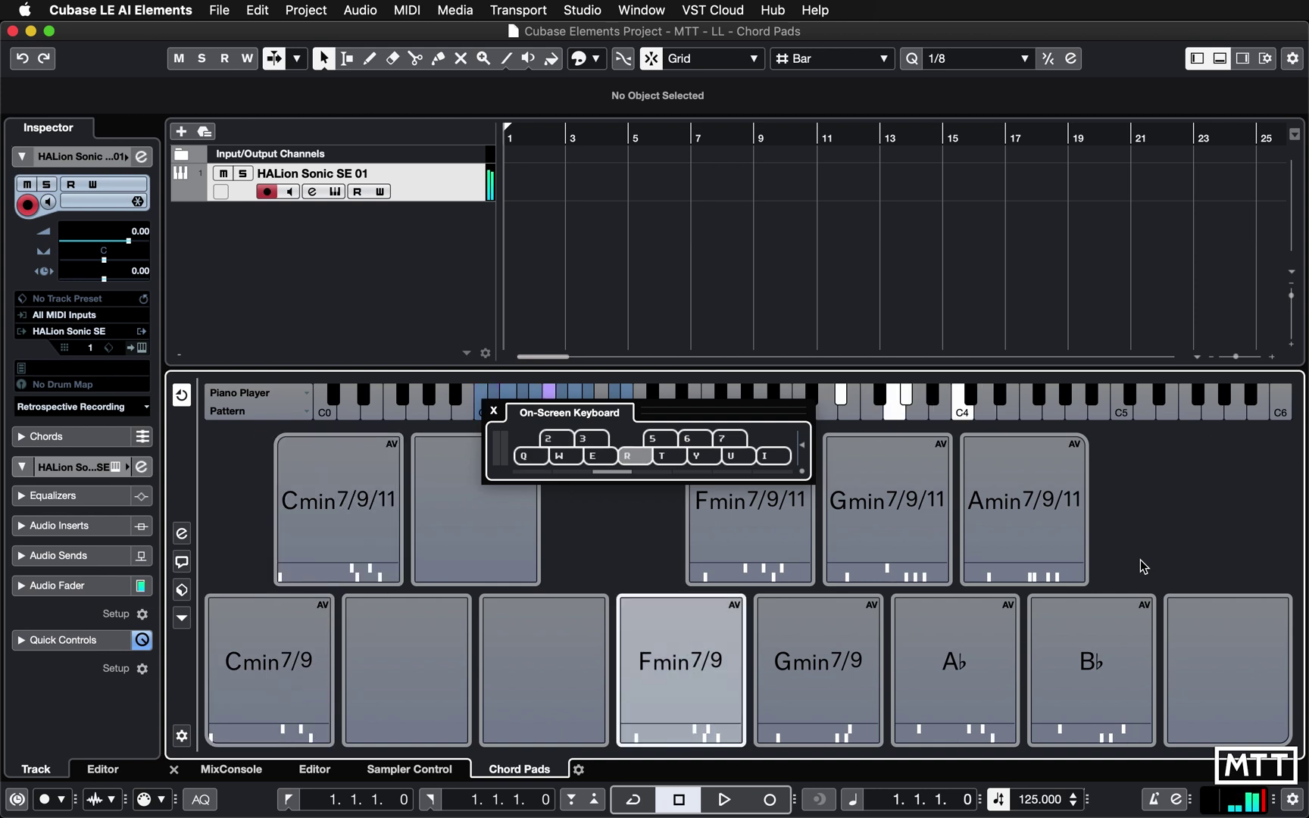
key(5)
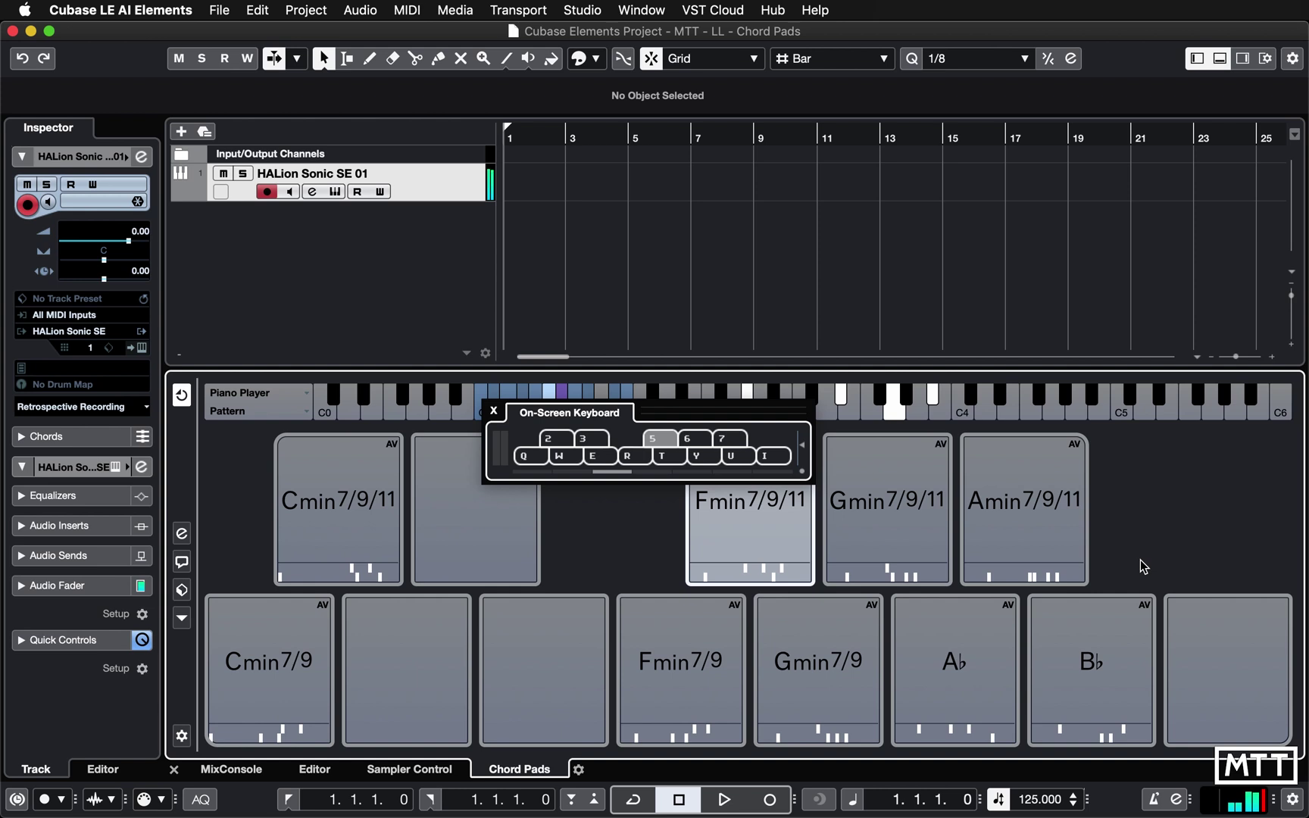
key(t)
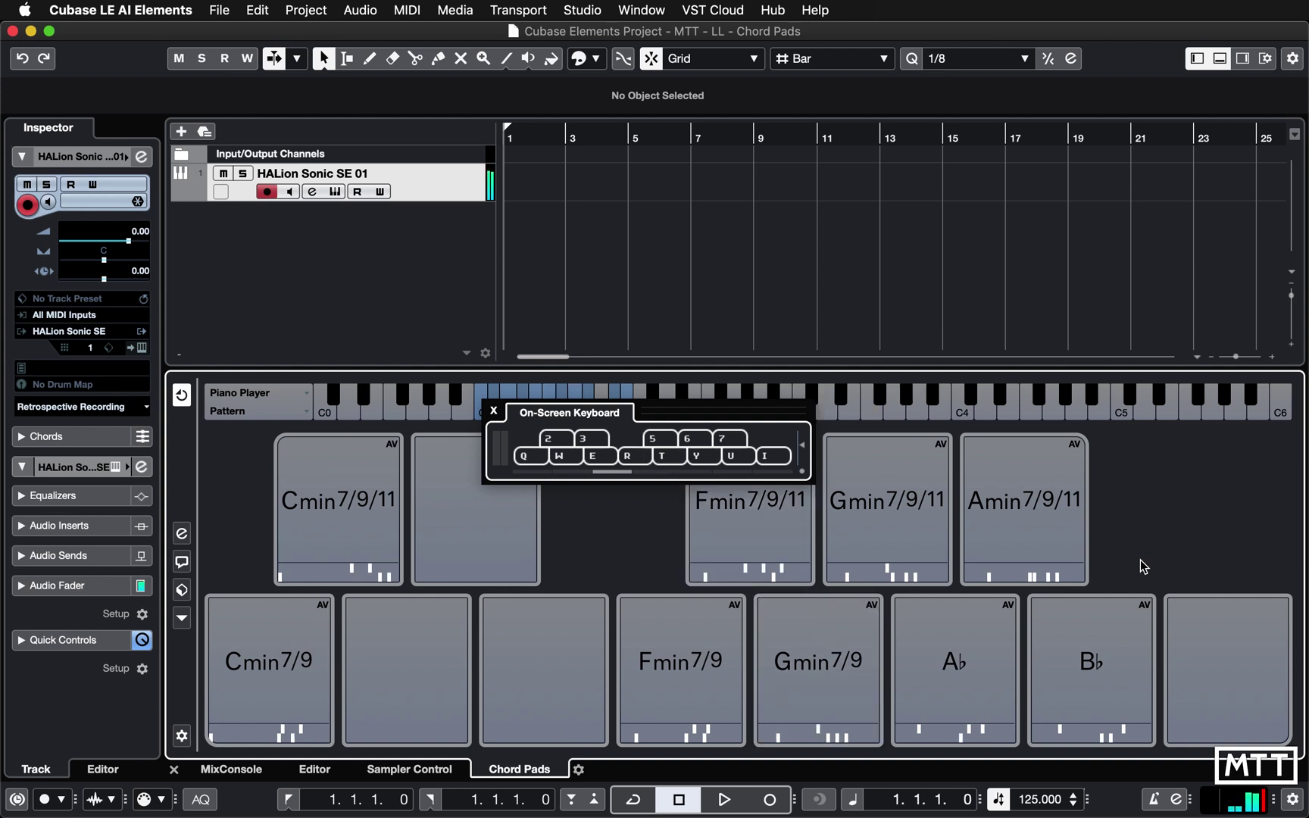
key(y)
key(u)
key(q)
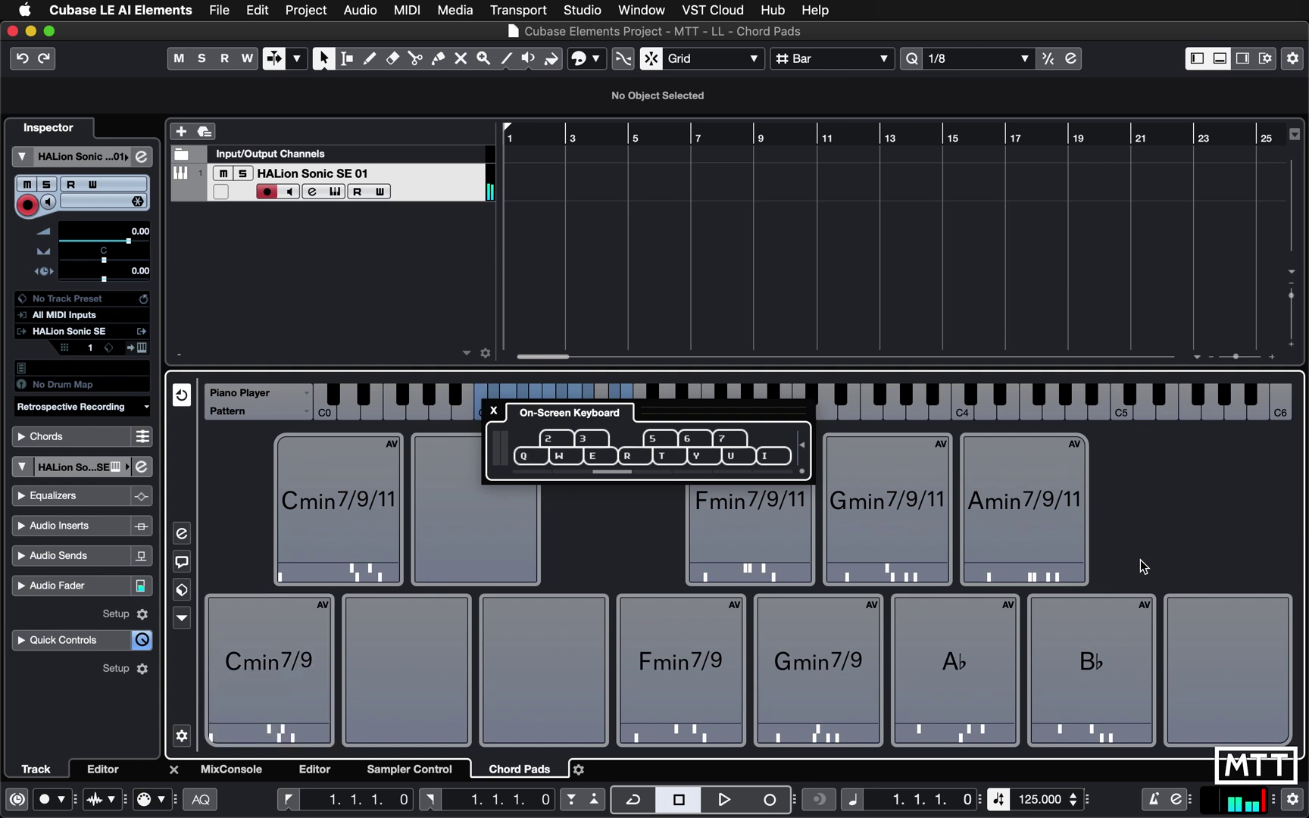
- Check the Bb pad's chord settings in the Chord Editor, then close the editor
mouse_move(1046, 658)
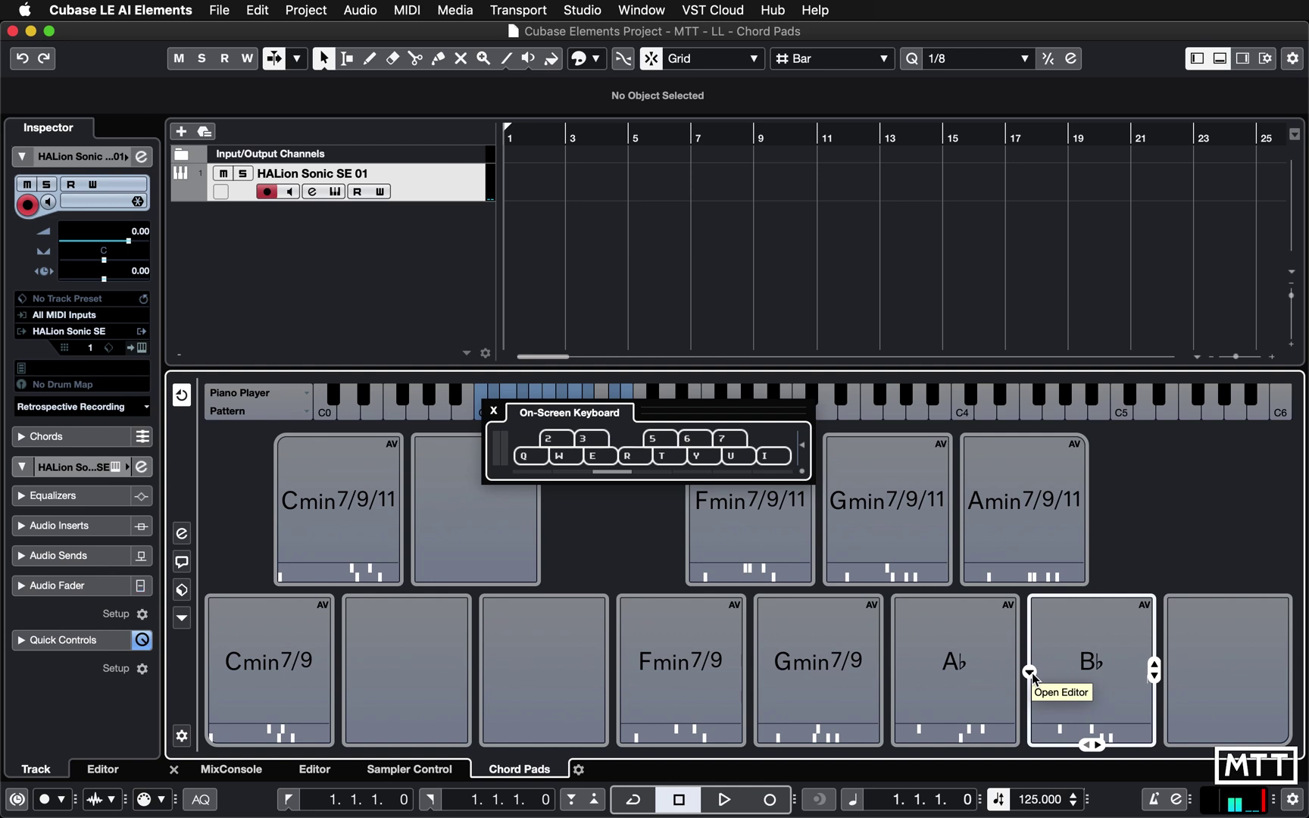
click(1030, 671)
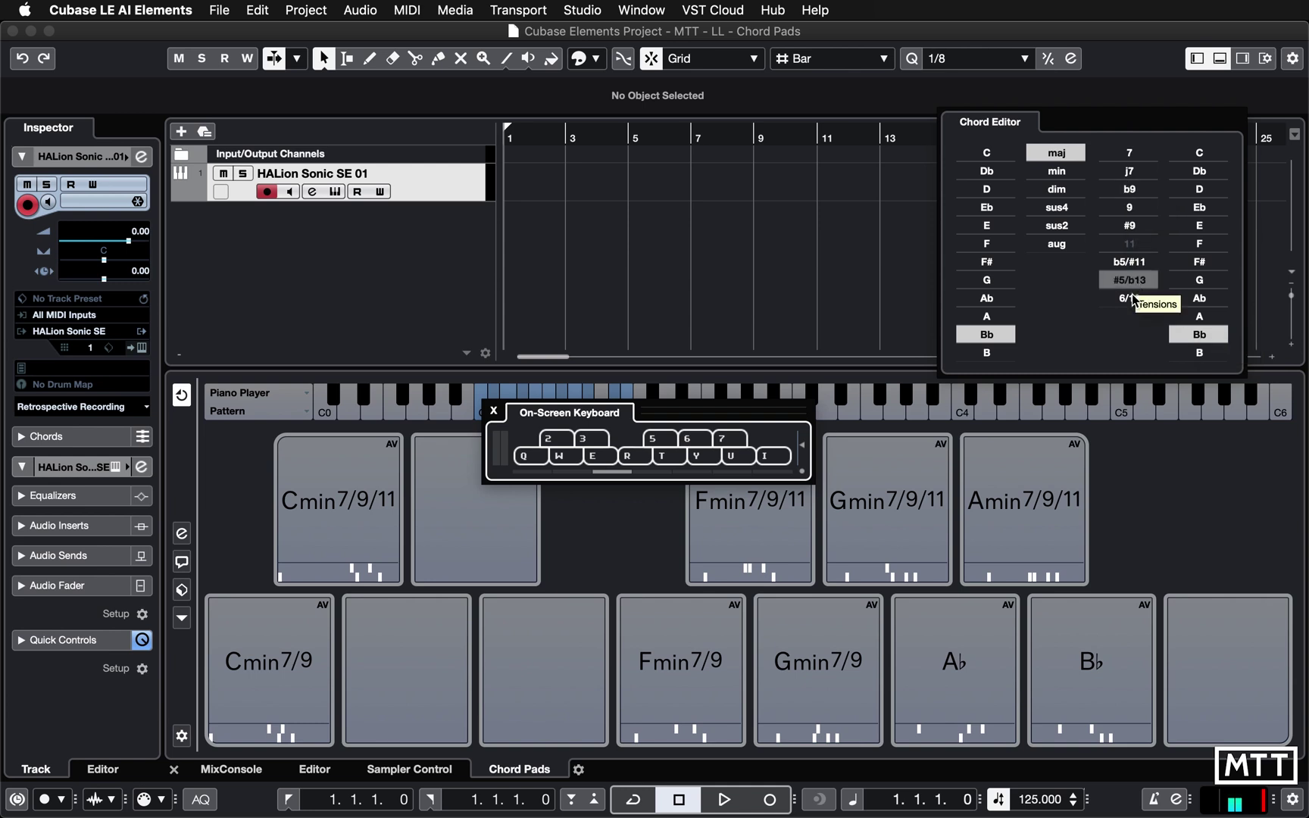
click(1169, 500)
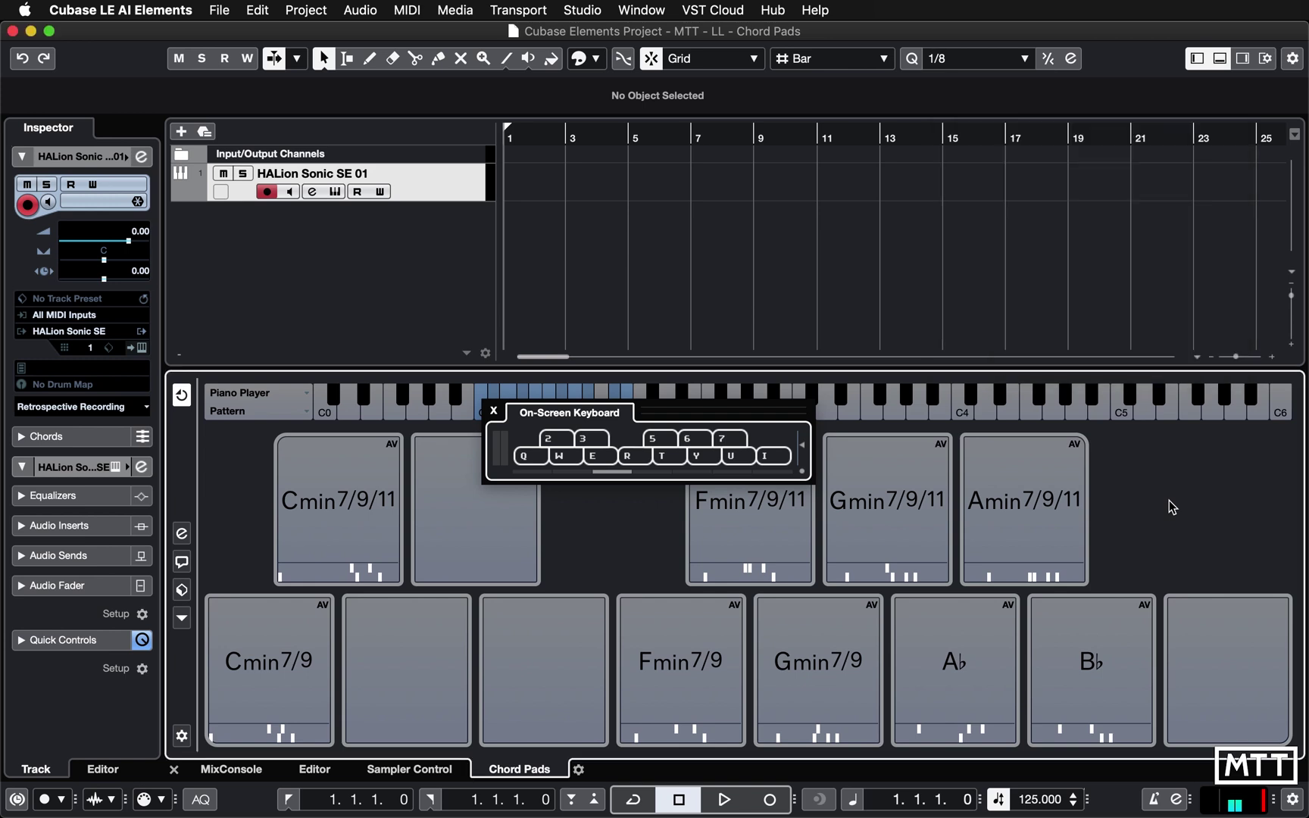
- Save the chord pads as a new preset named 'Cheesy Dance Starter Prog 1'
click(182, 592)
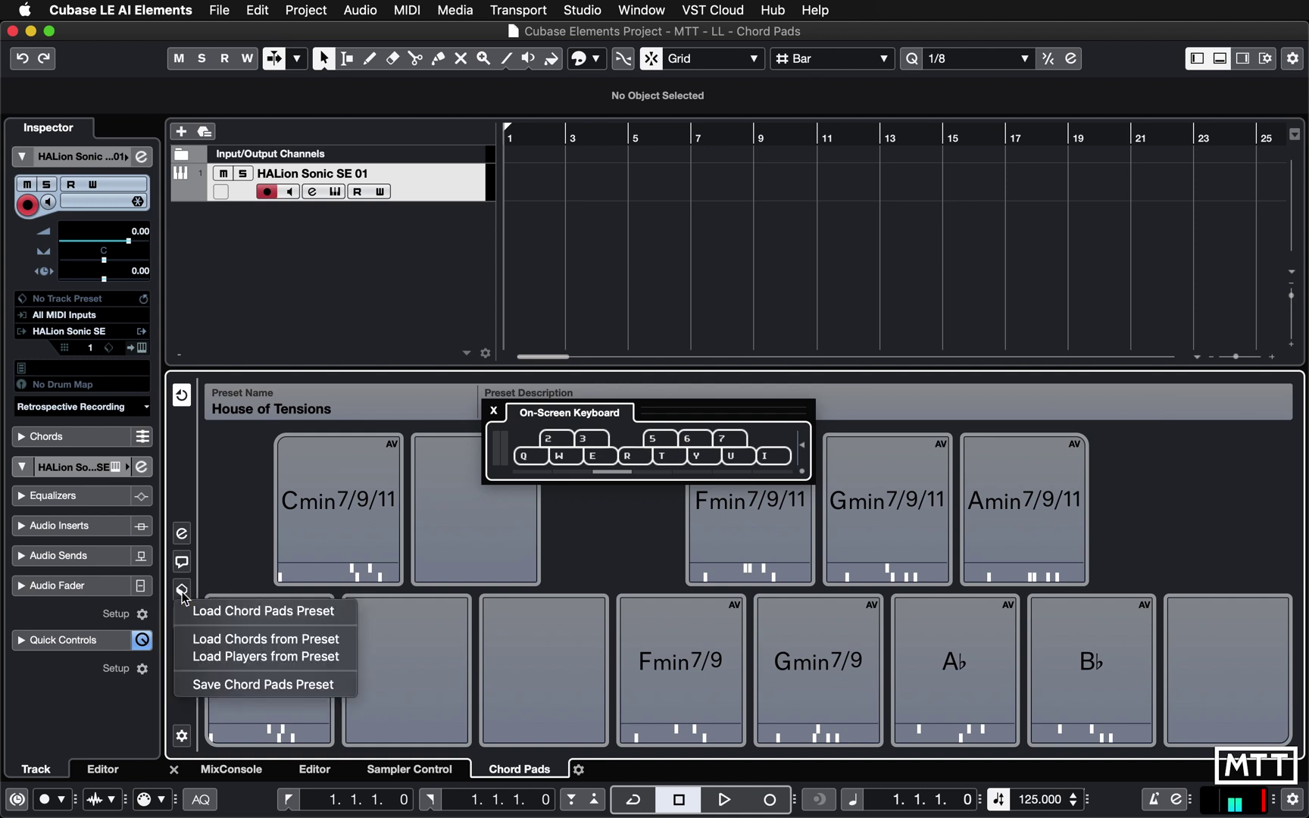
click(251, 688)
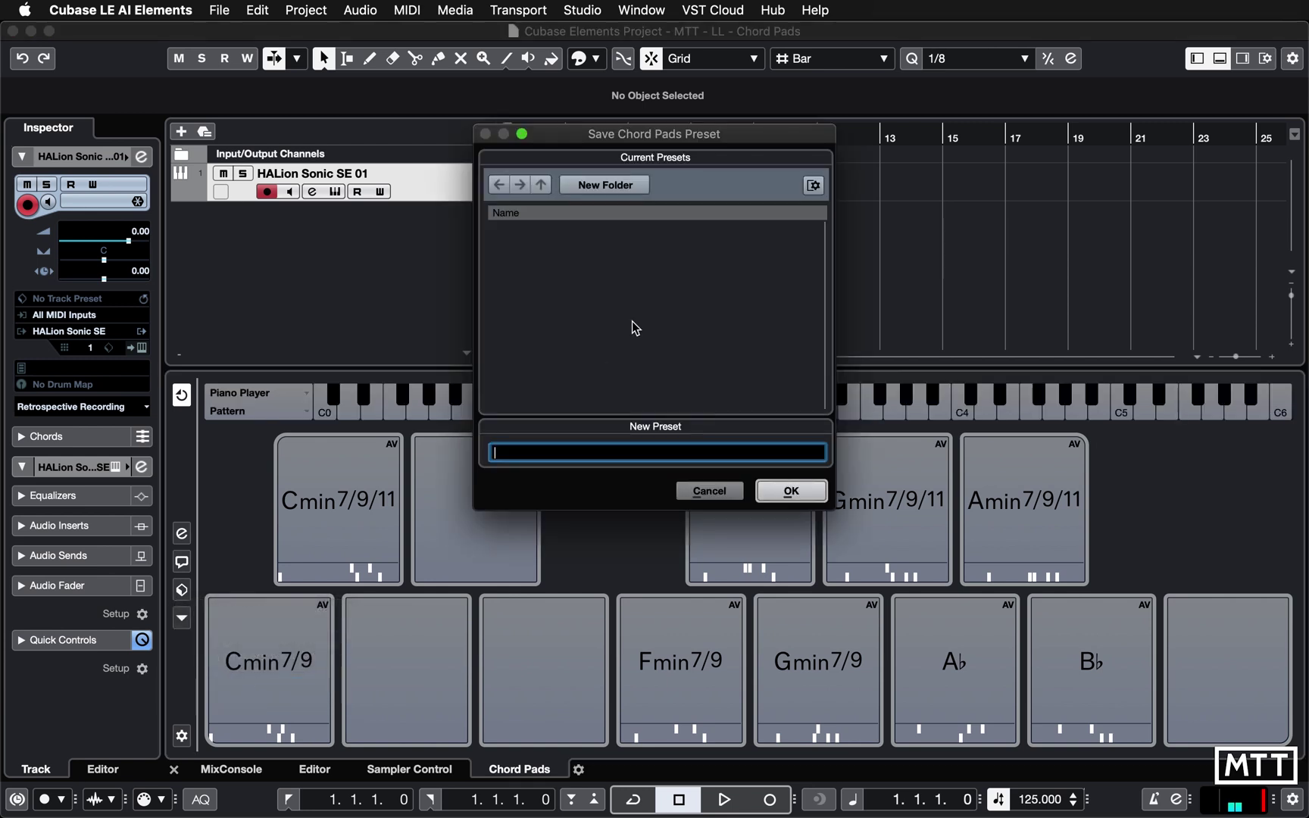
text(Cheesy Dance Starter Prog 1)
click(791, 494)
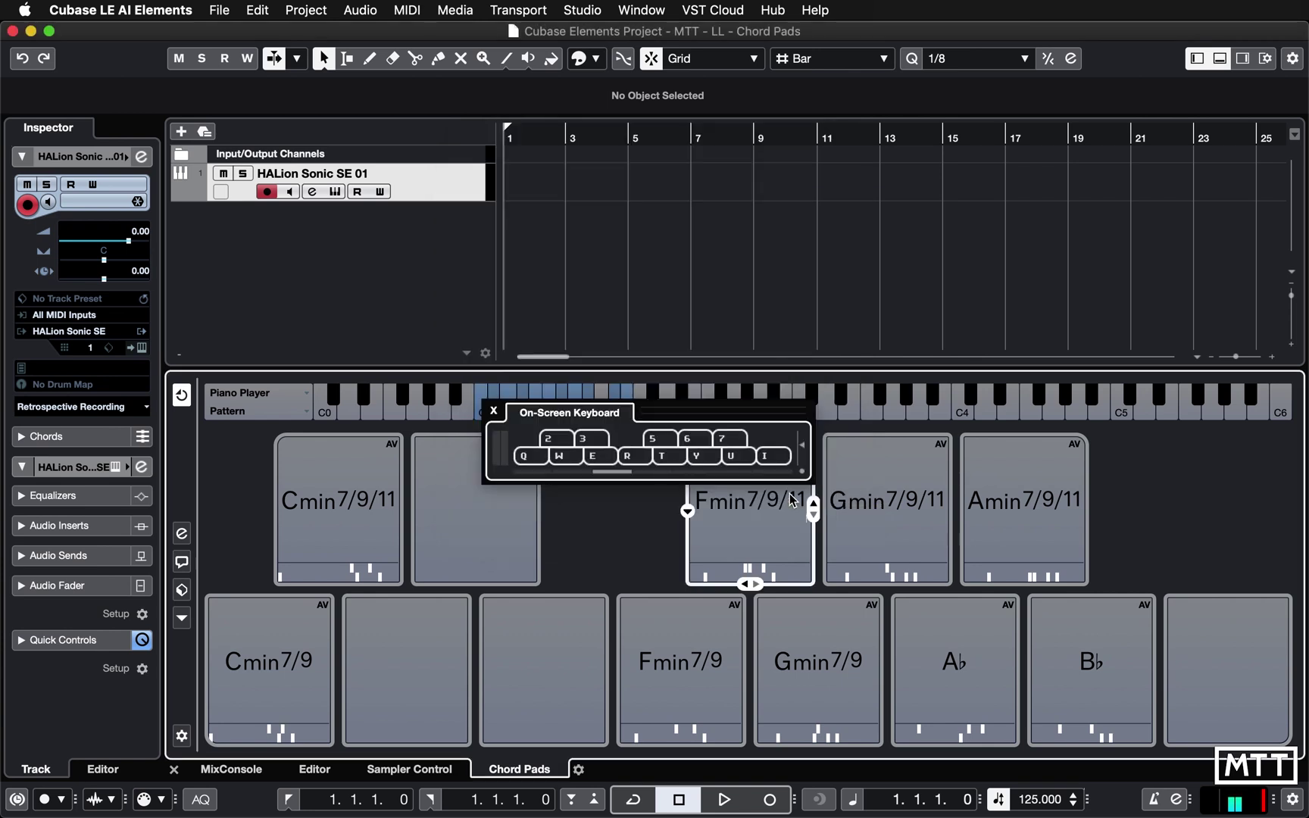
click(592, 542)
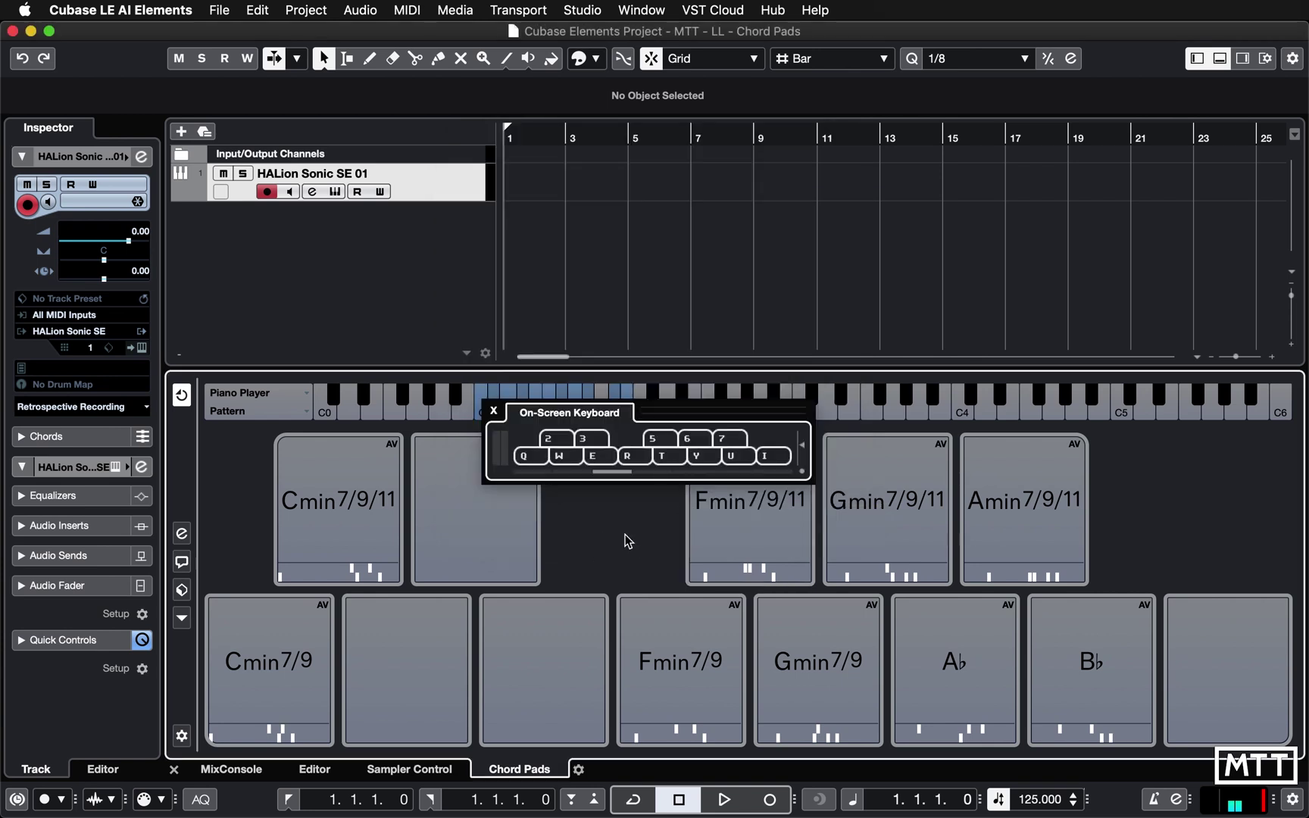